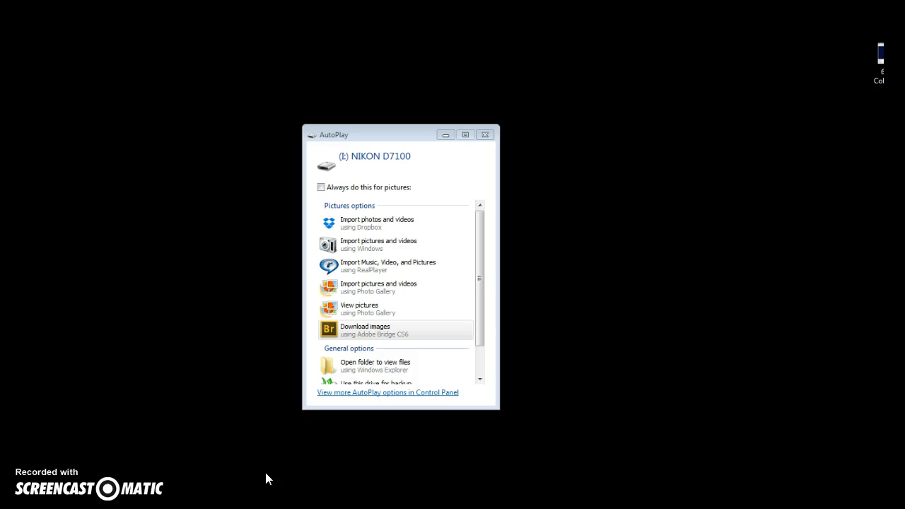
Download the camera's 346 photos with Adobe Bridge CS6 in the Photo Downloader's Standard Dialog.
left_click(346, 330)
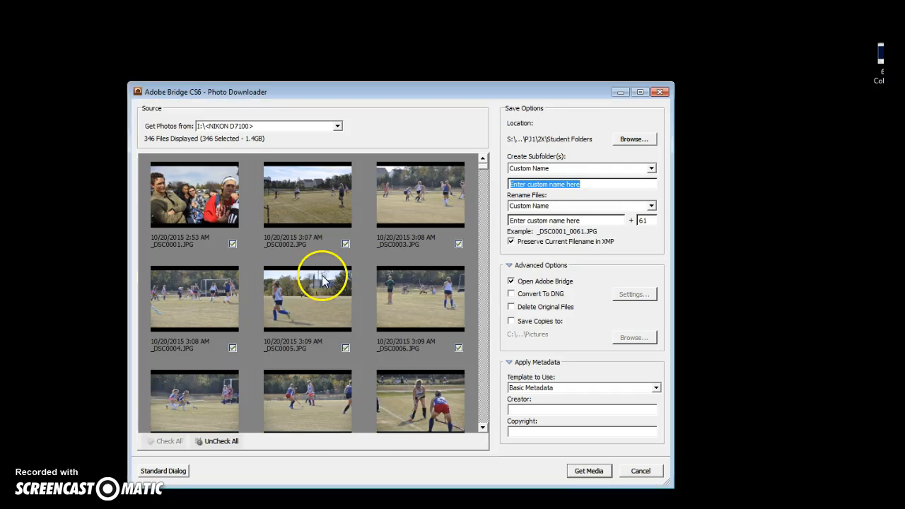
left_click(161, 471)
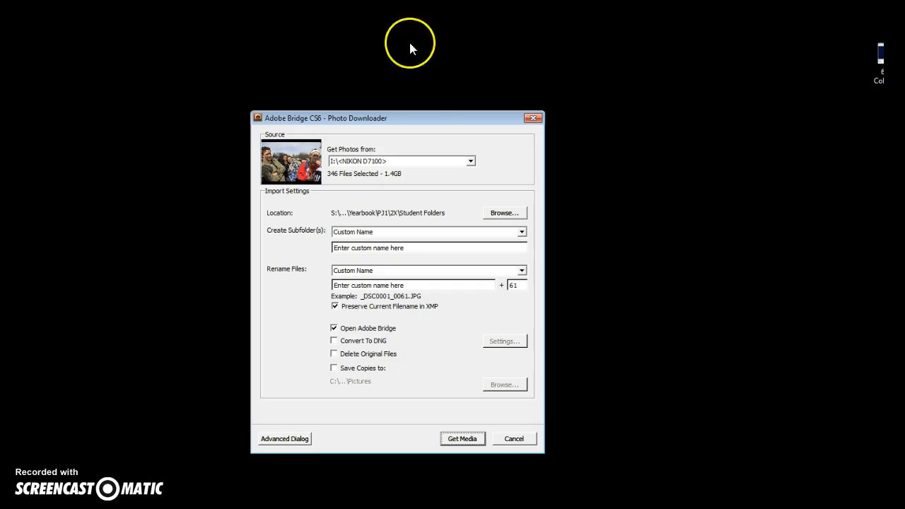
left_click_drag(417, 118, 394, 101)
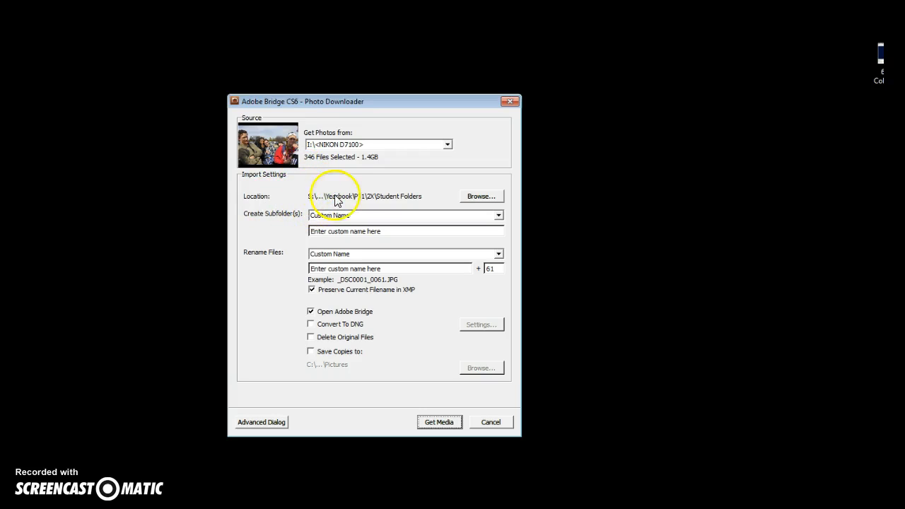
Set the import location to S:\Extra Curricular\Yearbook\PJ1\2Y\Student Folders.
left_click(476, 201)
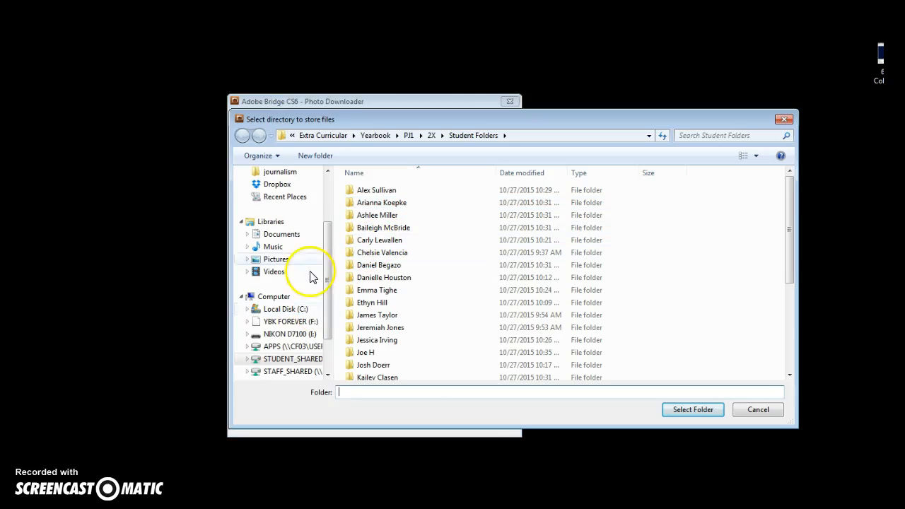
left_click_drag(330, 236, 330, 278)
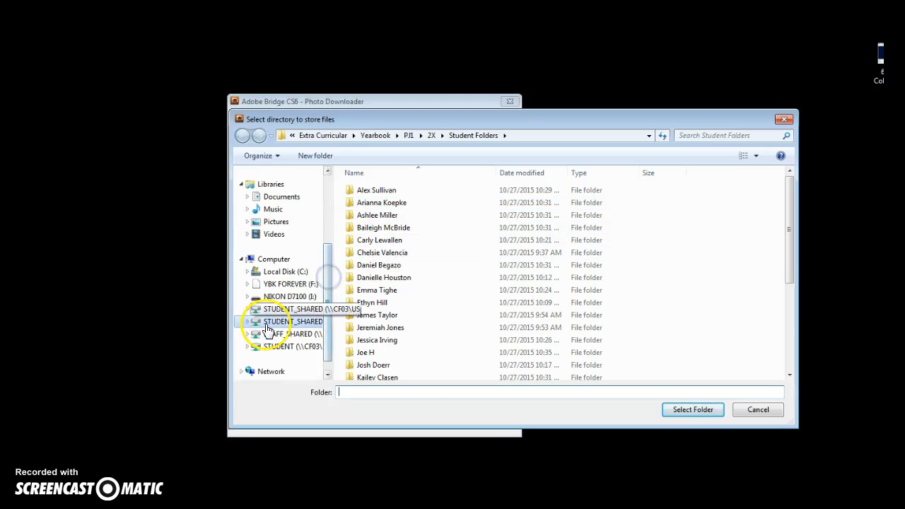
left_click(273, 326)
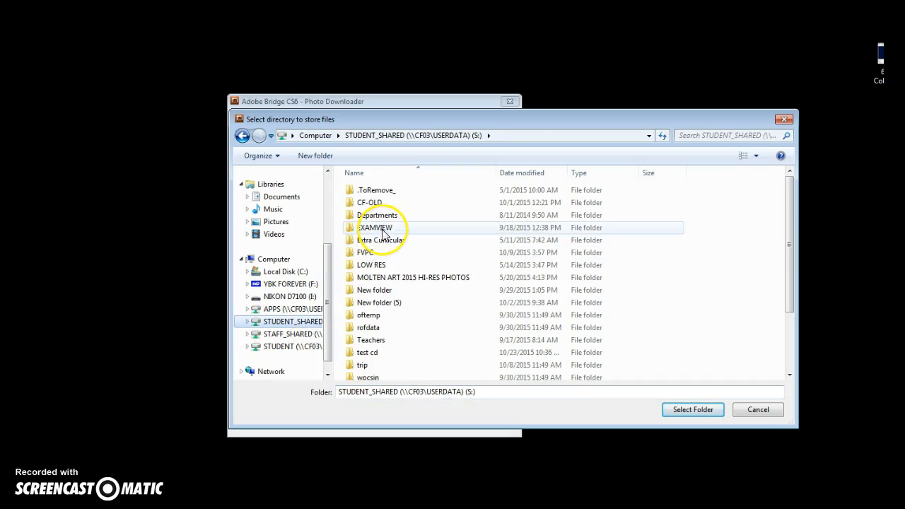
double_click(382, 240)
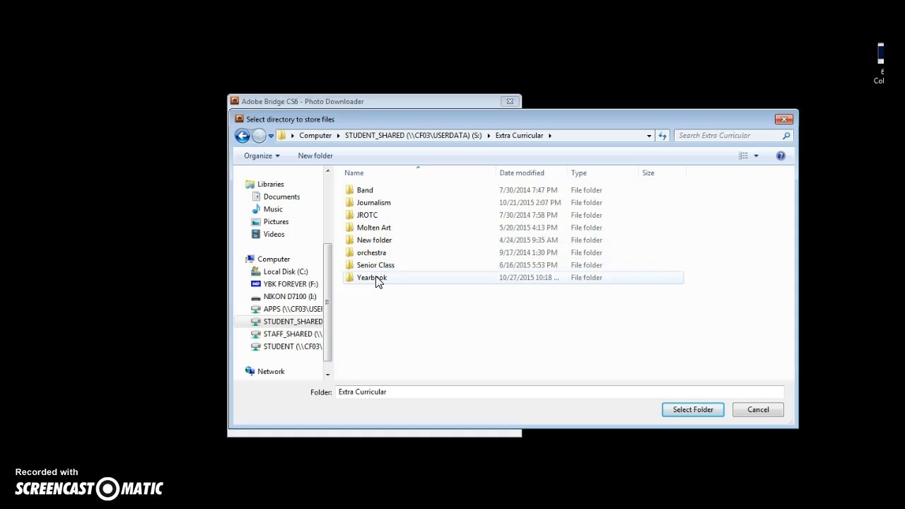
double_click(375, 278)
double_click(374, 267)
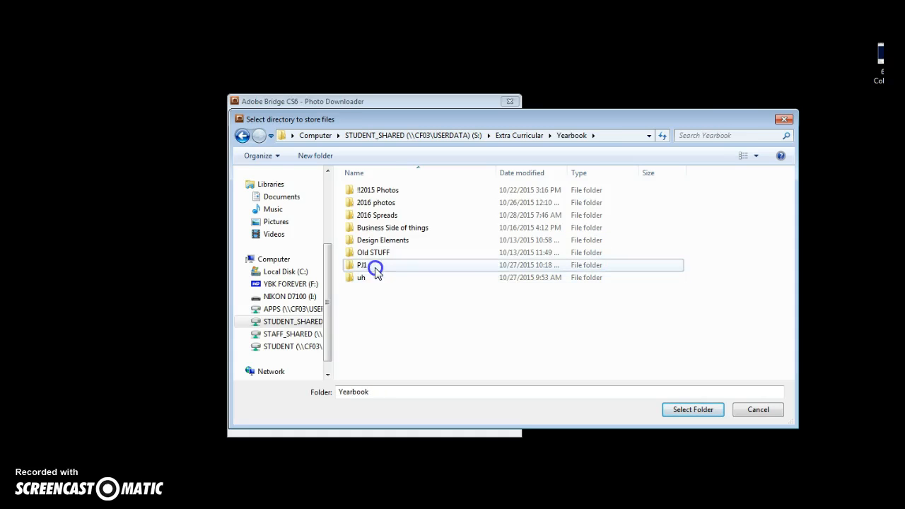
double_click(361, 216)
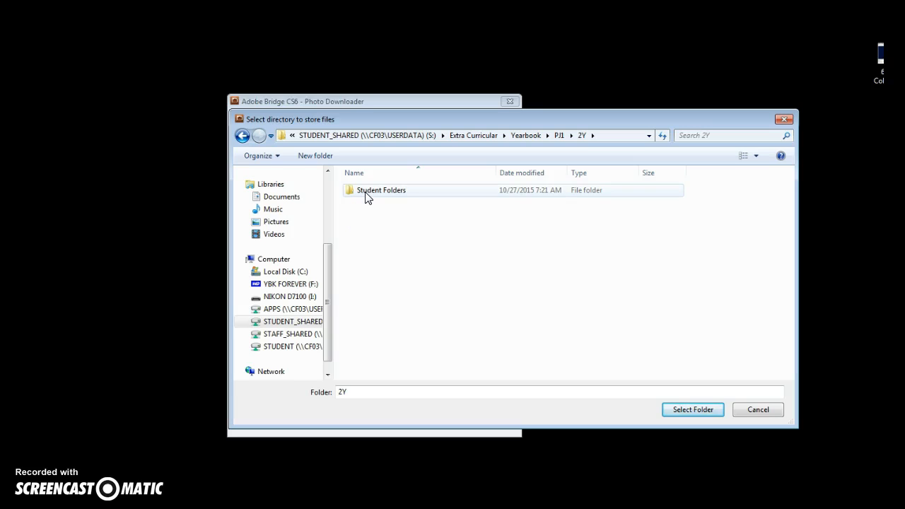
left_click(366, 192)
left_click(429, 201)
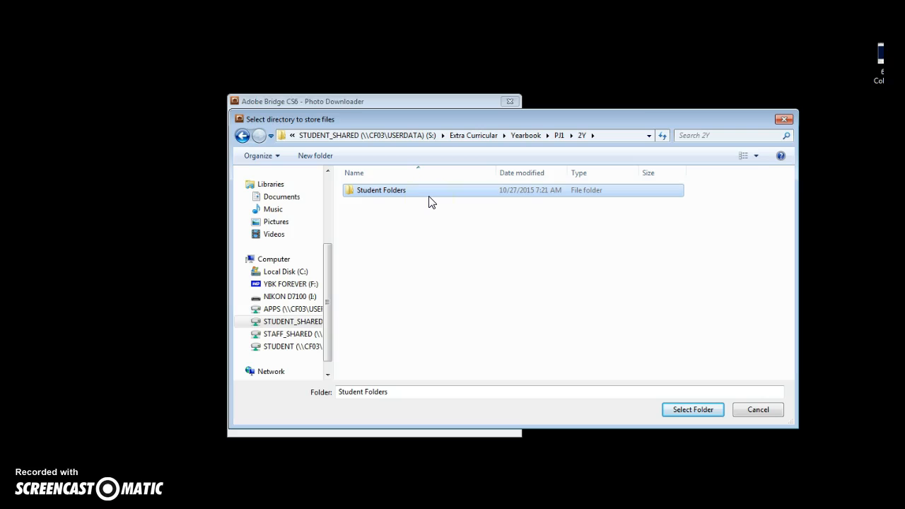
left_click(682, 412)
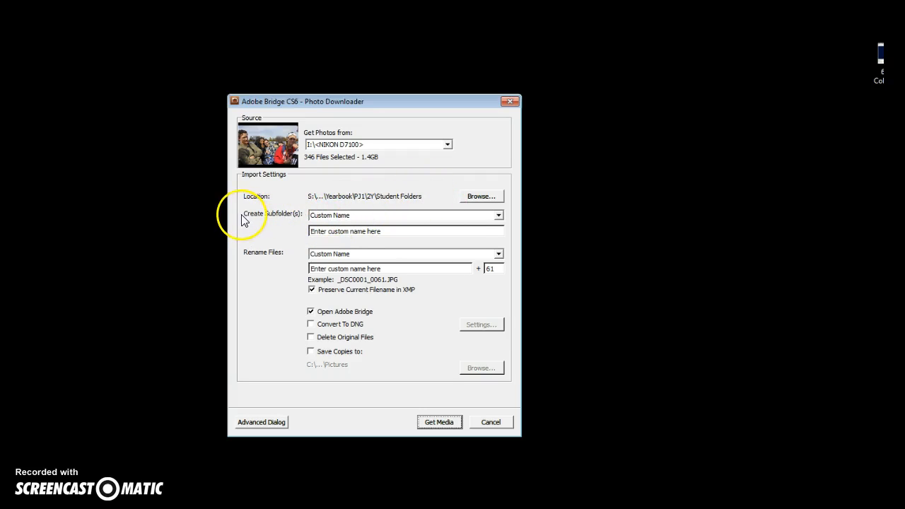
Set Create Subfolder(s) to Custom Name and enter the student's full name as the subfolder.
left_click(324, 221)
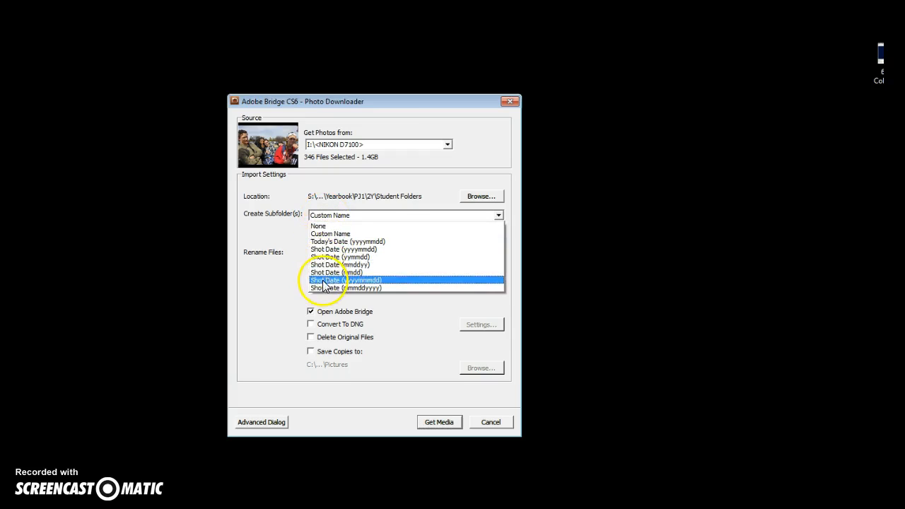
left_click(498, 218)
left_click(499, 218)
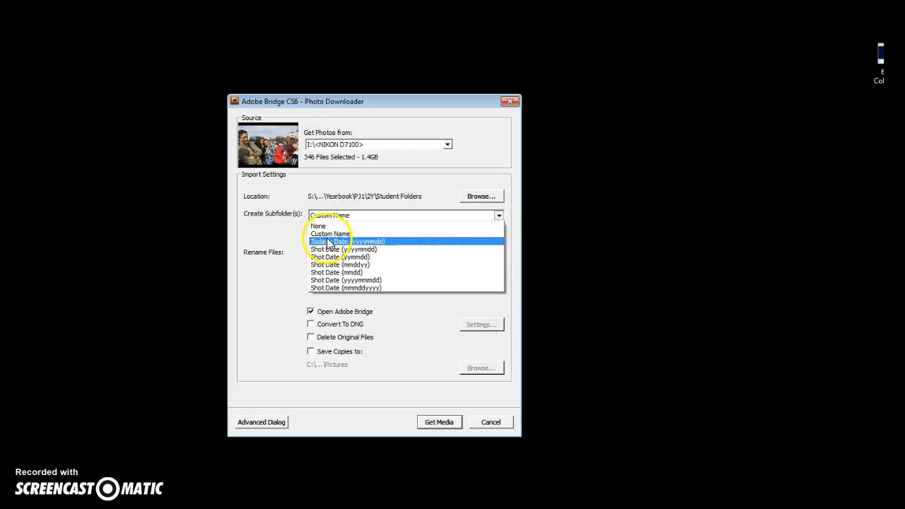
left_click(329, 217)
left_click(329, 217)
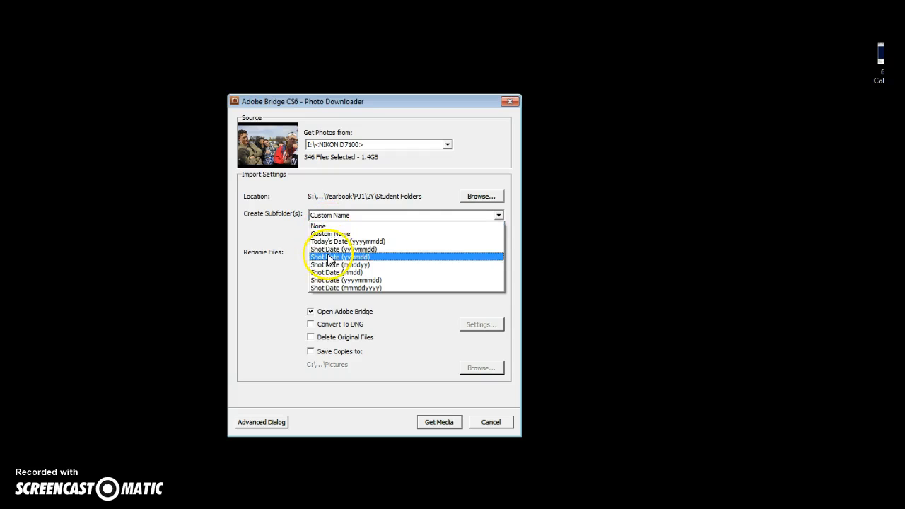
left_click(327, 249)
left_click(397, 219)
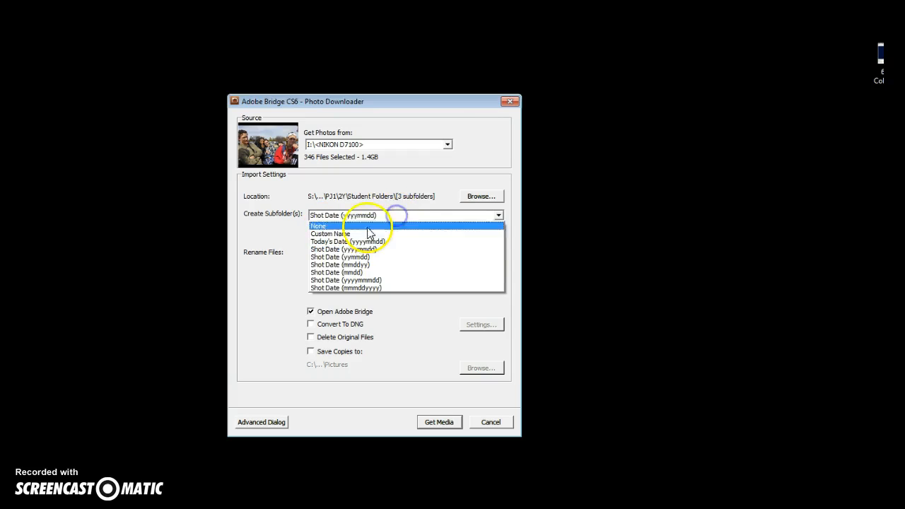
left_click(346, 233)
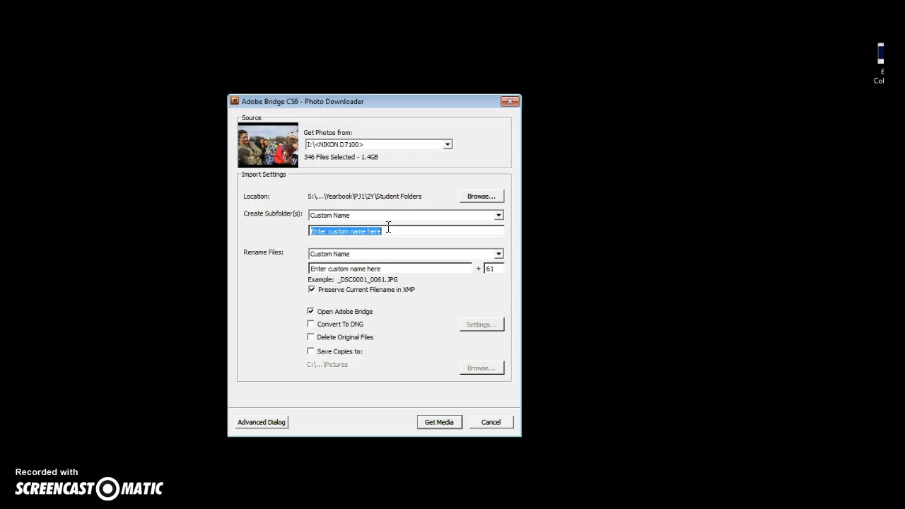
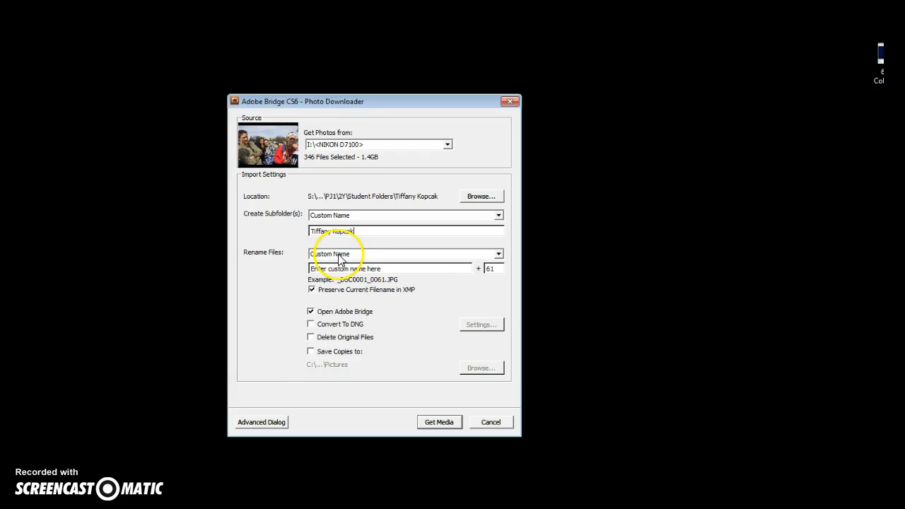
left_click_drag(394, 268, 263, 275)
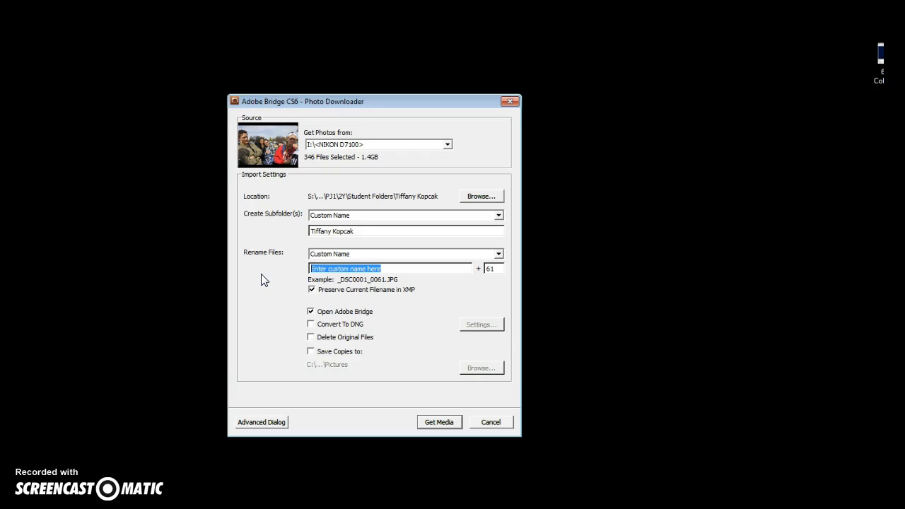
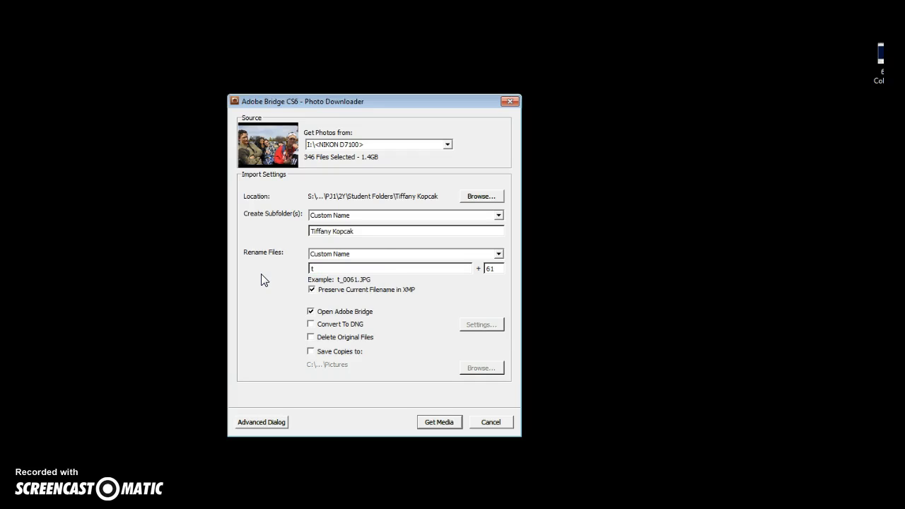
Rename files to the student's surname prefix plus 'camera lab_', numbered from 61, preserving filenames in XMP.
key("BackSpace")
key("BackSpace")
key("BackSpace")
key("BackSpace")
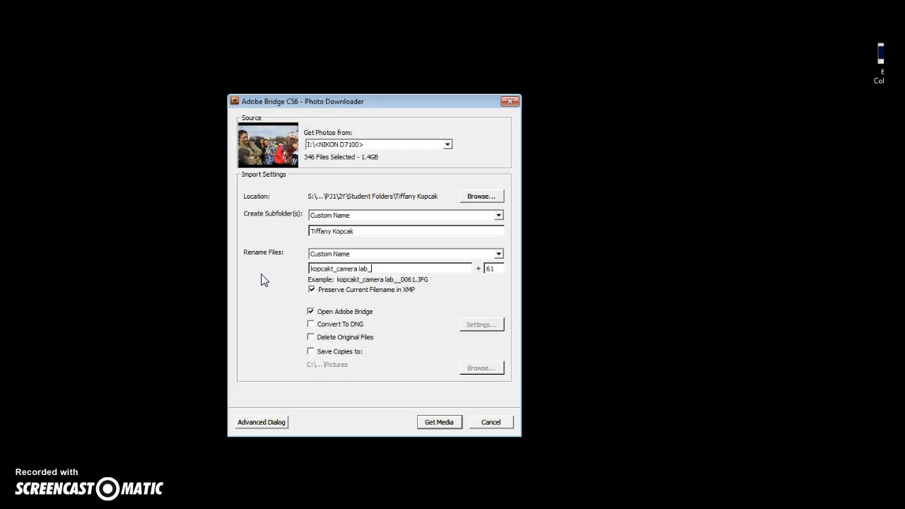
left_click(312, 289)
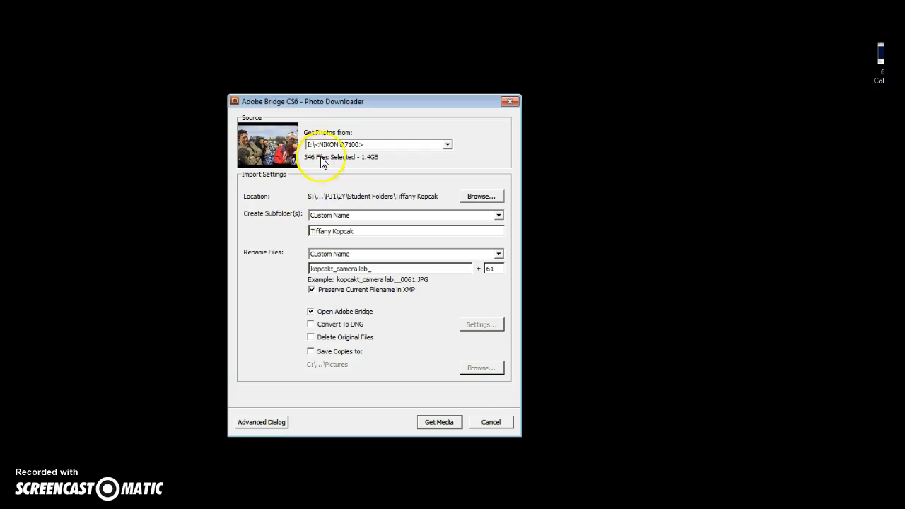
left_click(261, 422)
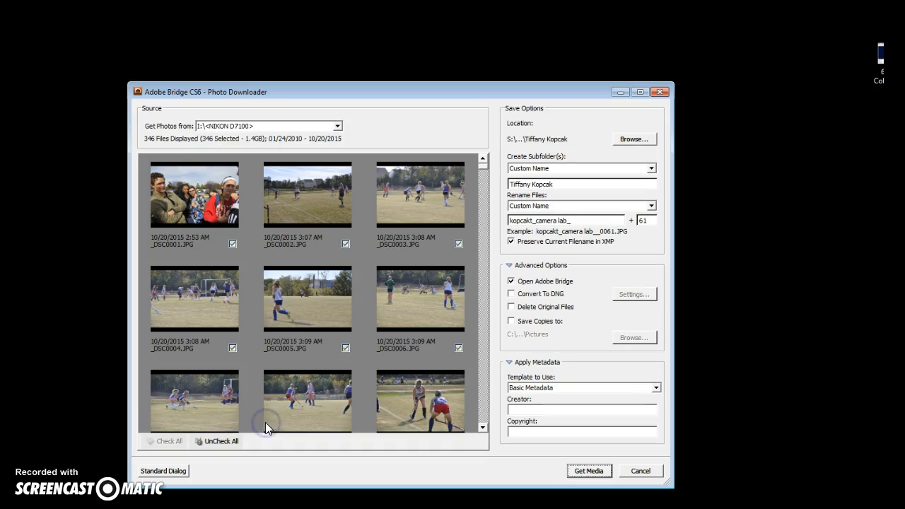
scroll(333, 286, "down", 20)
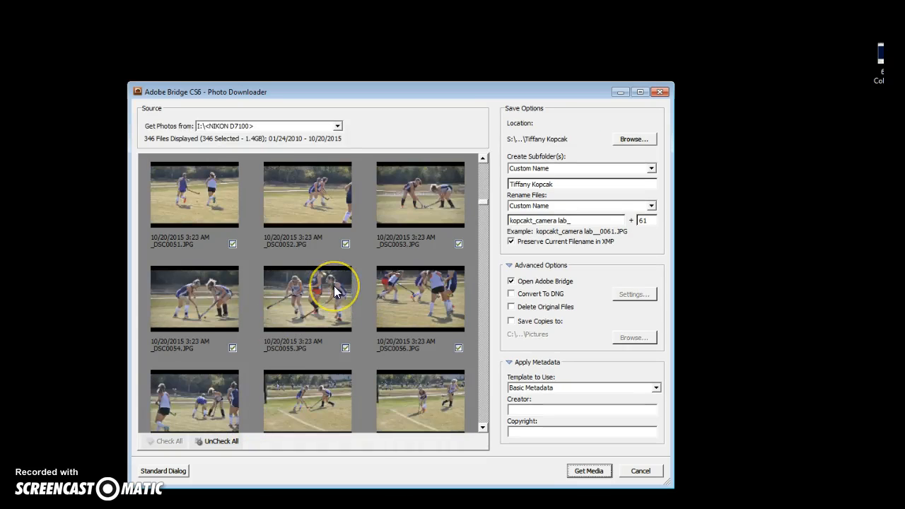
scroll(334, 287, "down", 8)
left_click(211, 442)
scroll(247, 286, "up", 1)
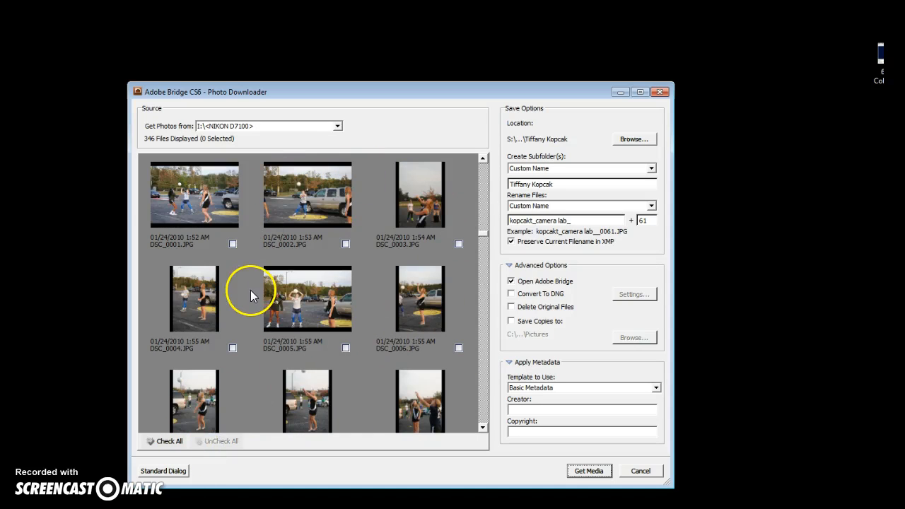
scroll(272, 302, "up", 1)
left_click(203, 273)
scroll(348, 345, "down", 5)
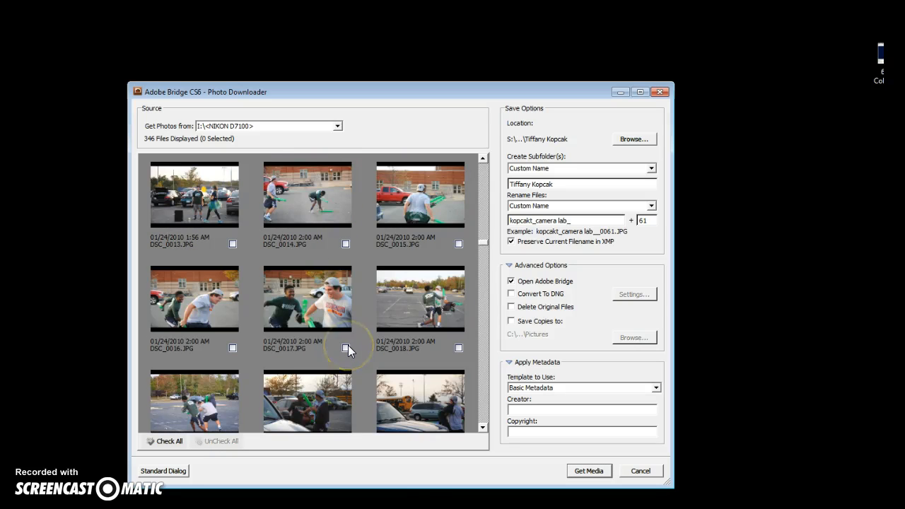
scroll(347, 345, "down", 12)
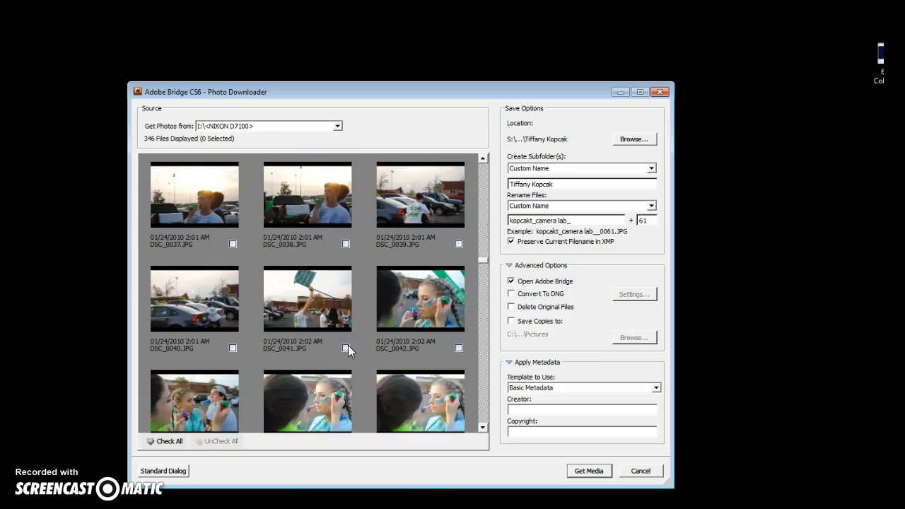
scroll(347, 345, "down", 10)
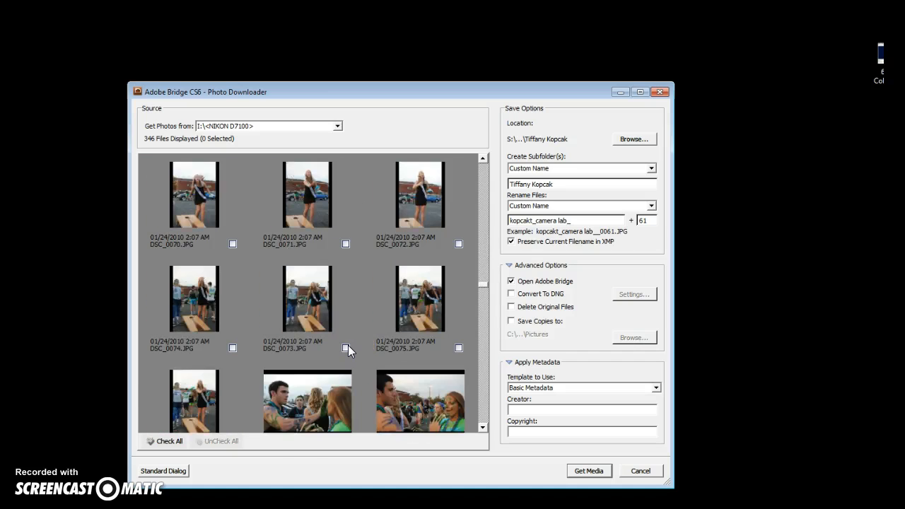
scroll(348, 344, "down", 17)
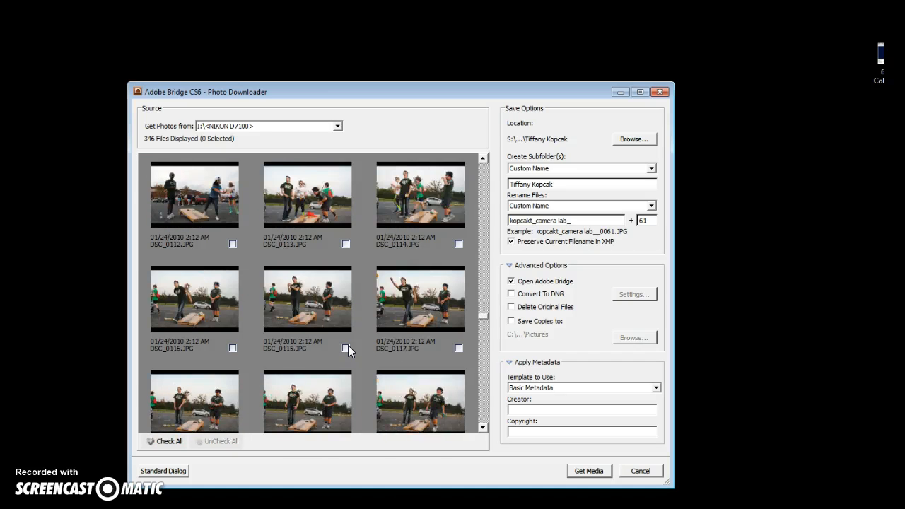
scroll(347, 344, "down", 16)
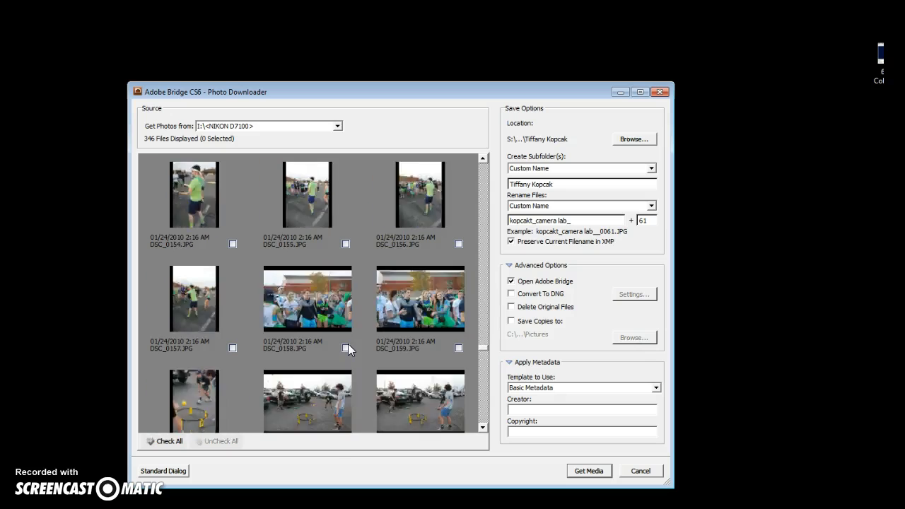
scroll(348, 344, "down", 17)
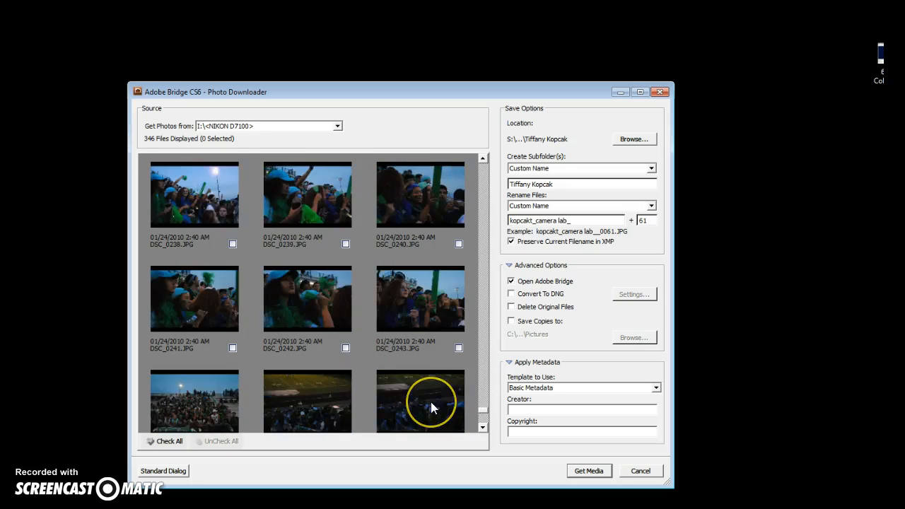
scroll(431, 402, "up", 3)
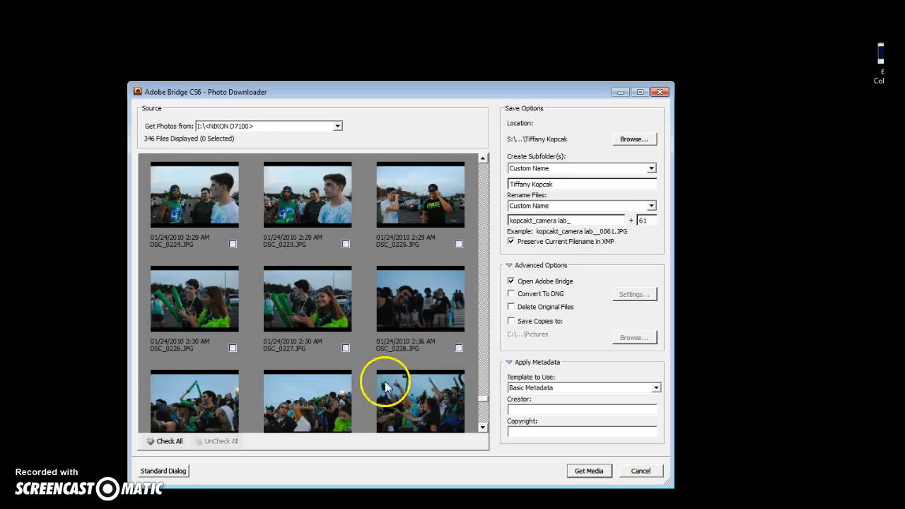
scroll(412, 199, "up", 2)
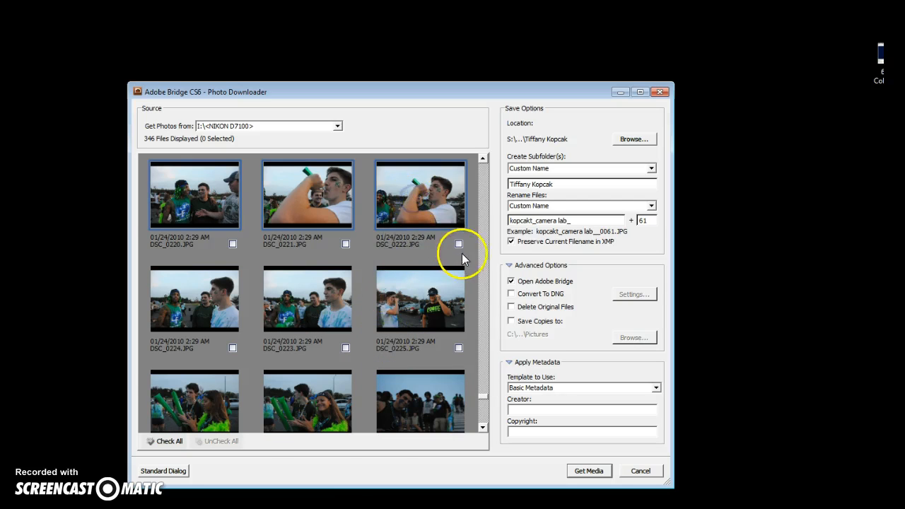
scroll(217, 291, "up", 4)
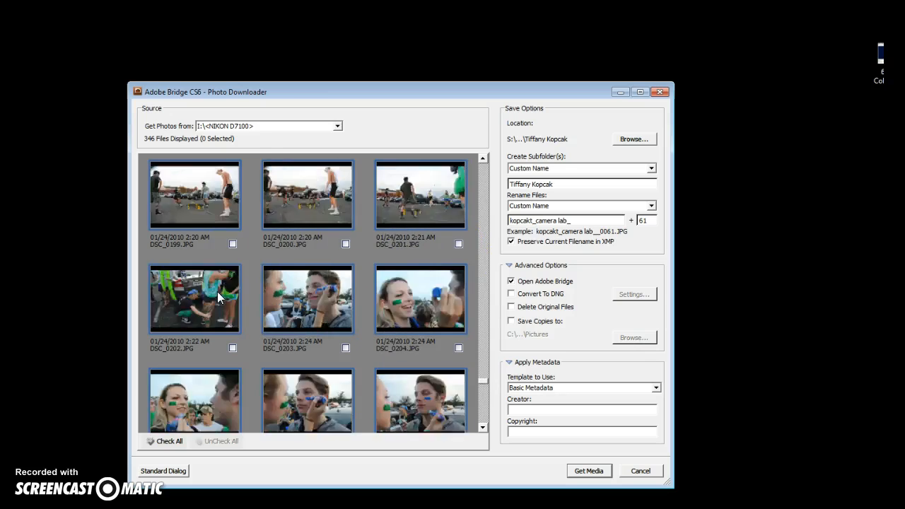
scroll(217, 292, "down", 8)
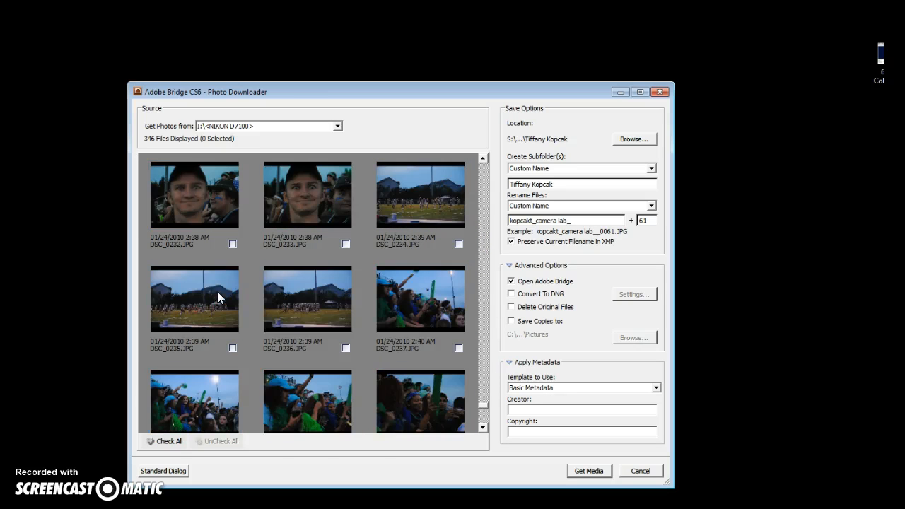
scroll(410, 336, "up", 2)
Check the 222 photos and run Get Media, stopping the copy early and closing the downloader.
left_click(458, 244)
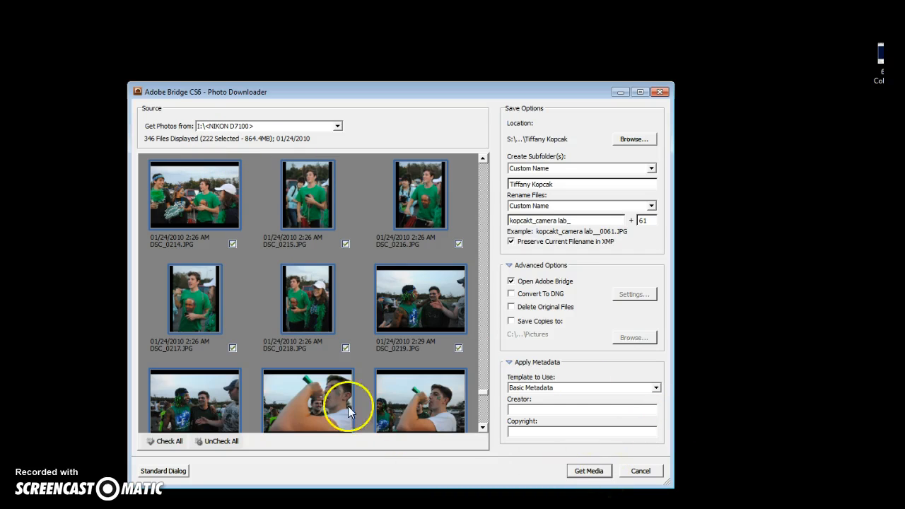
left_click(589, 471)
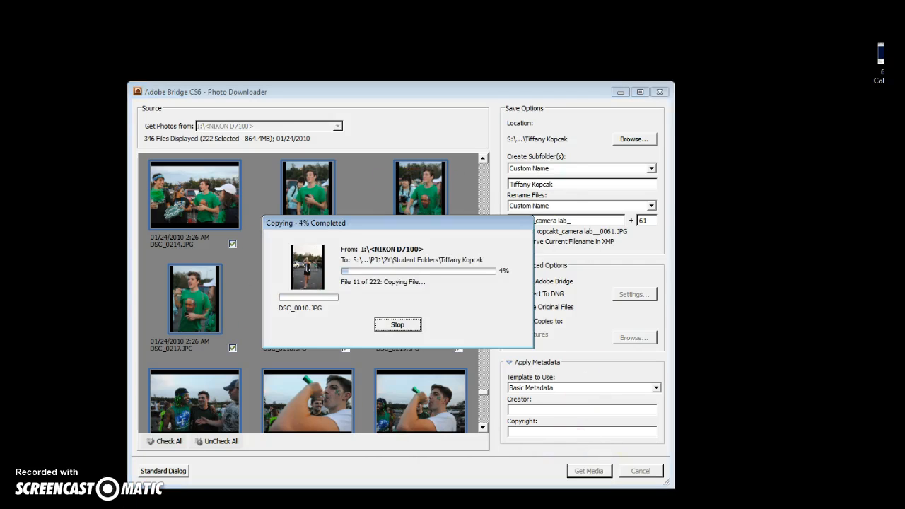
left_click(415, 327)
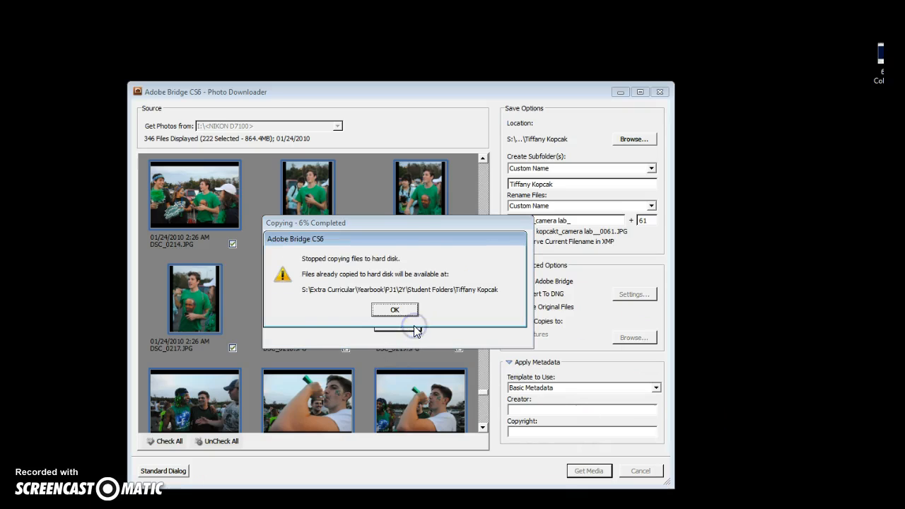
key("Return")
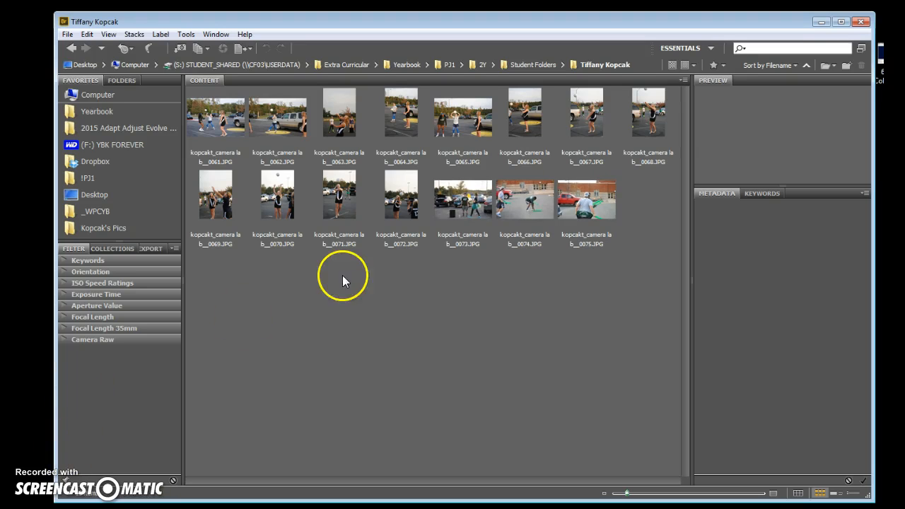
Select the first imported photo and widen the panel to read its Exif data (f/4.5, 1/100 s, ISO 125).
left_click(224, 124)
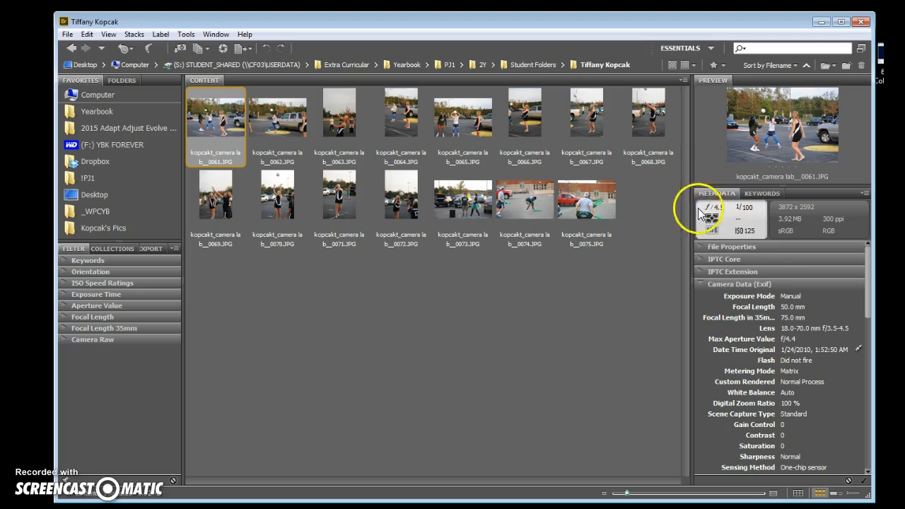
left_click_drag(692, 257, 590, 256)
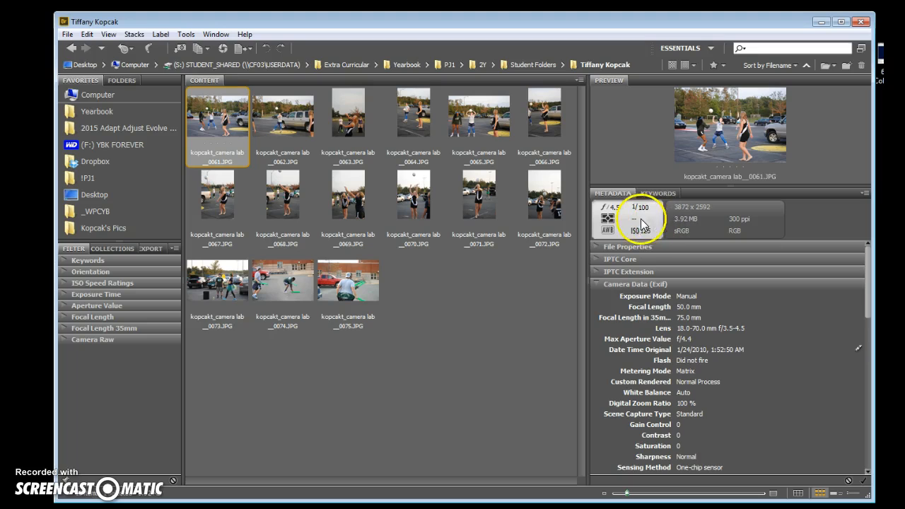
scroll(720, 382, "down", 1)
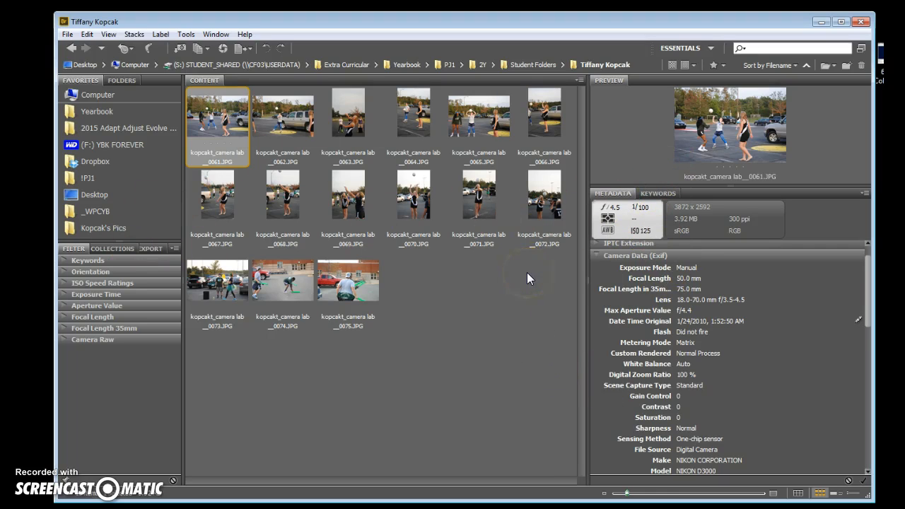
Rename the first photo from 'camera lab_0061' to the surname prefix plus 'aperture 45'.
right_click(210, 152)
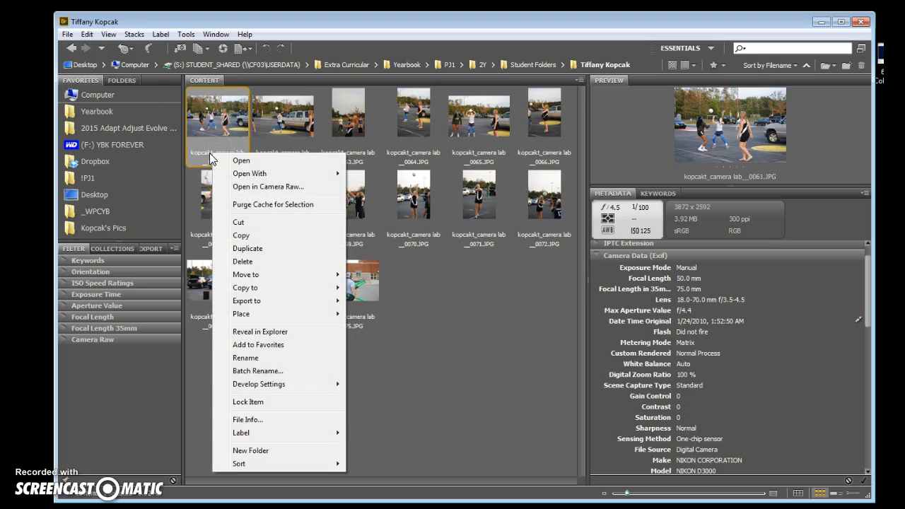
left_click(263, 361)
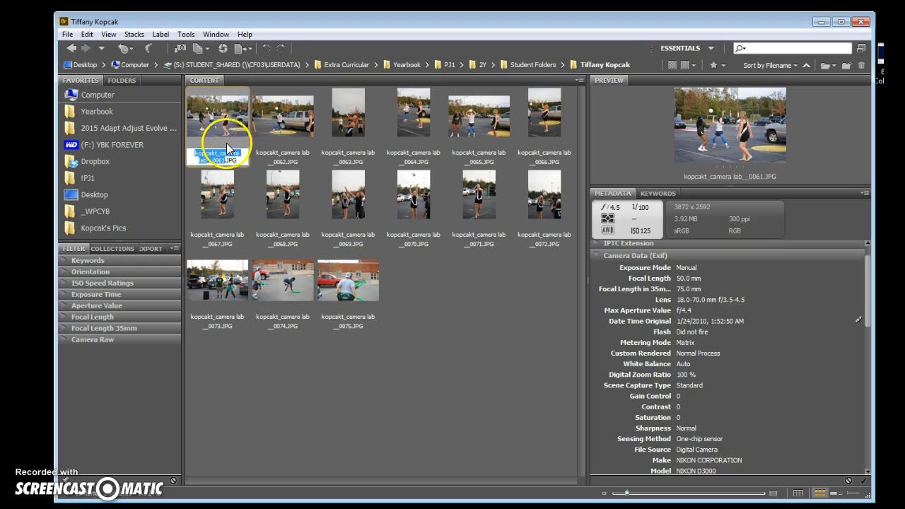
left_click_drag(217, 153, 230, 161)
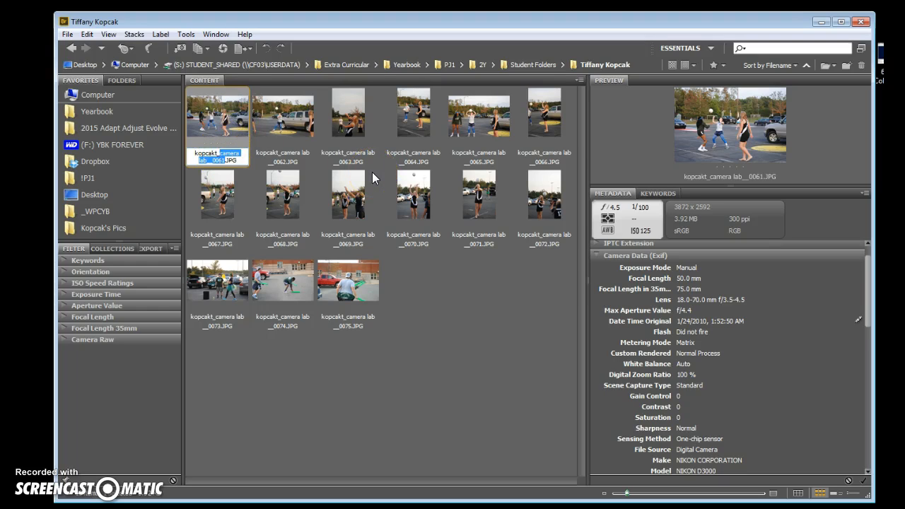
type("aerture")
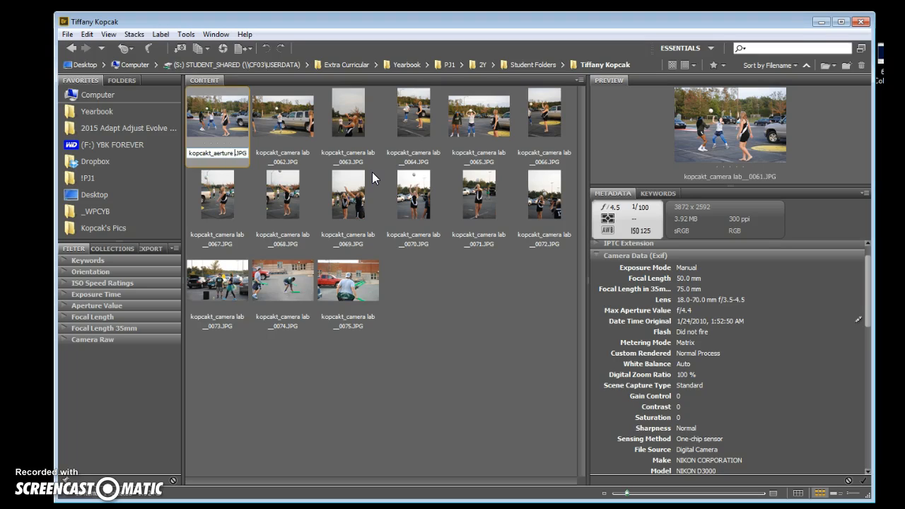
key("BackSpace")
key("BackSpace")
key("BackSpace")
key("BackSpace")
key("BackSpace")
key("BackSpace")
key("BackSpace")
type("rperture")
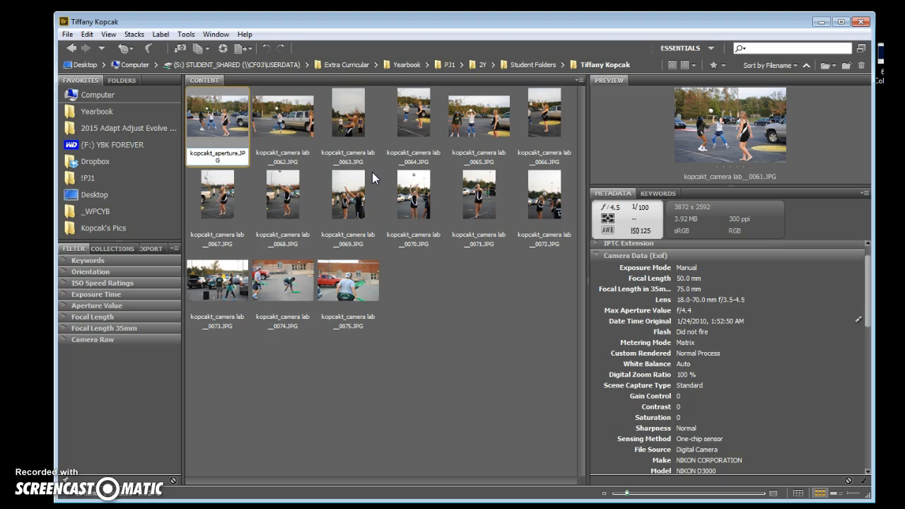
type(" 45")
left_click(214, 152)
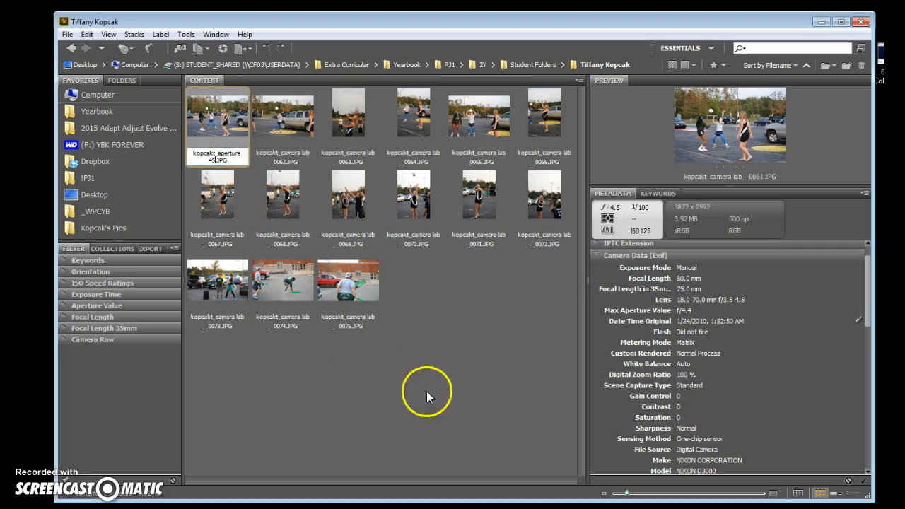
left_click(510, 396)
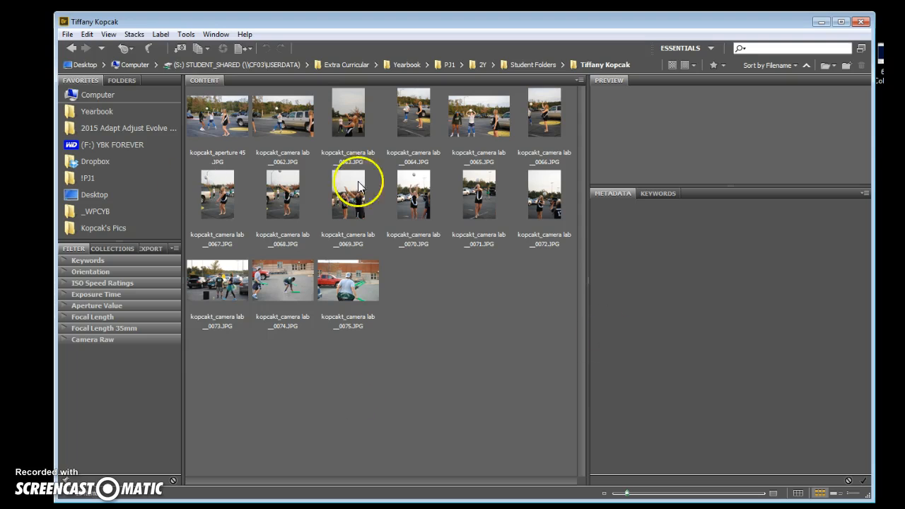
Launch Adobe Bridge CS6 (64bit) from the Adobe Design and Web Premium CS6 Start menu group.
left_click(234, 122)
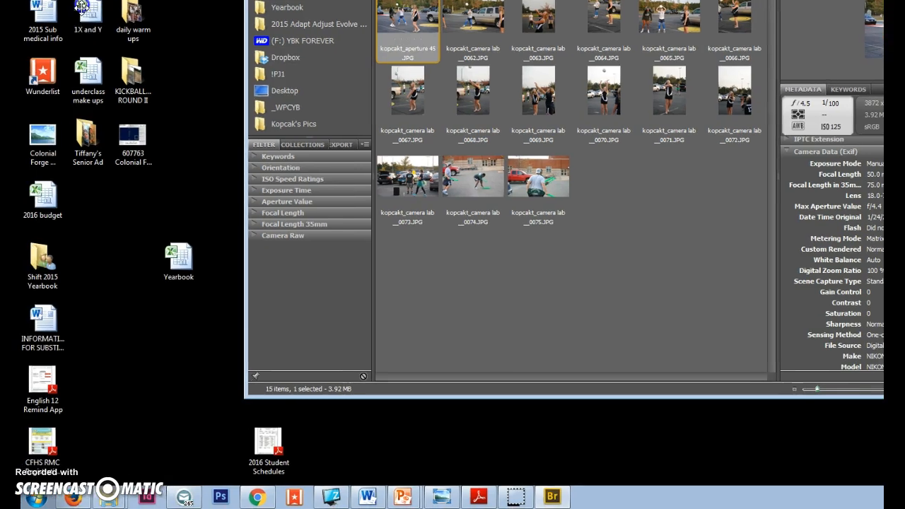
left_click(35, 499)
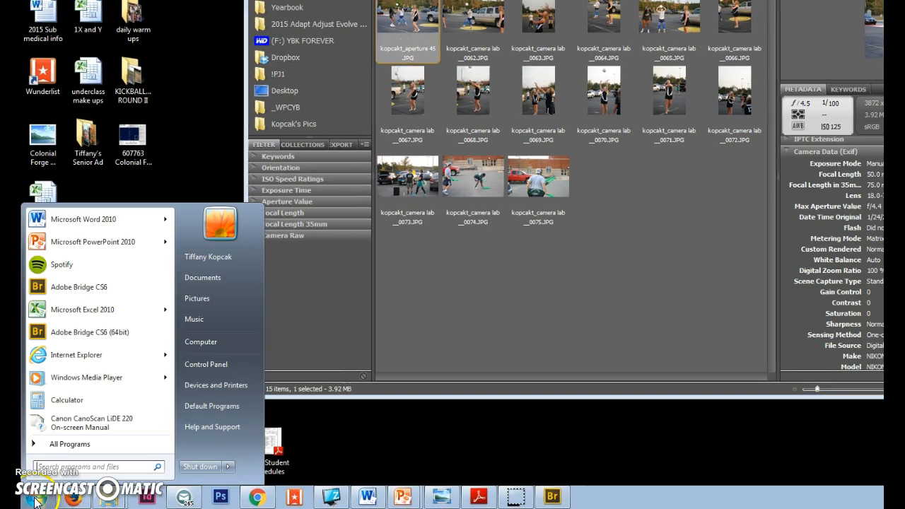
left_click(78, 443)
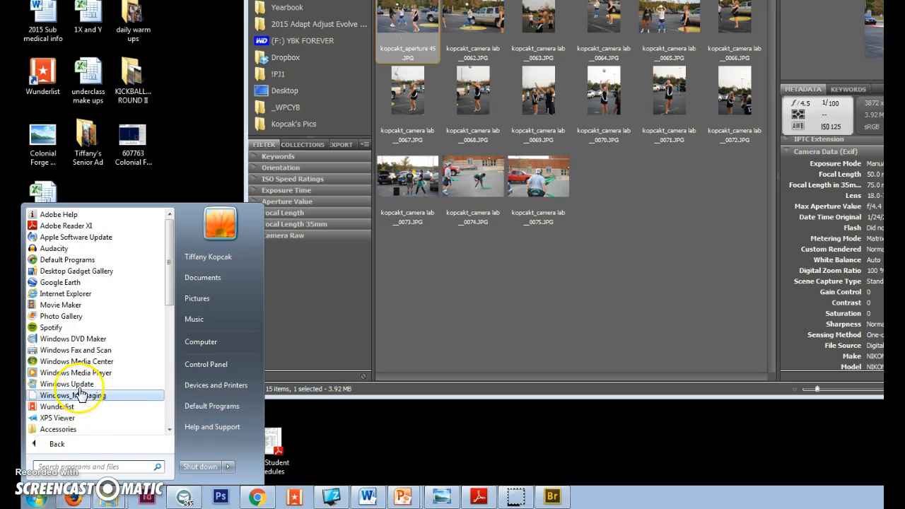
scroll(81, 393, "down", 2)
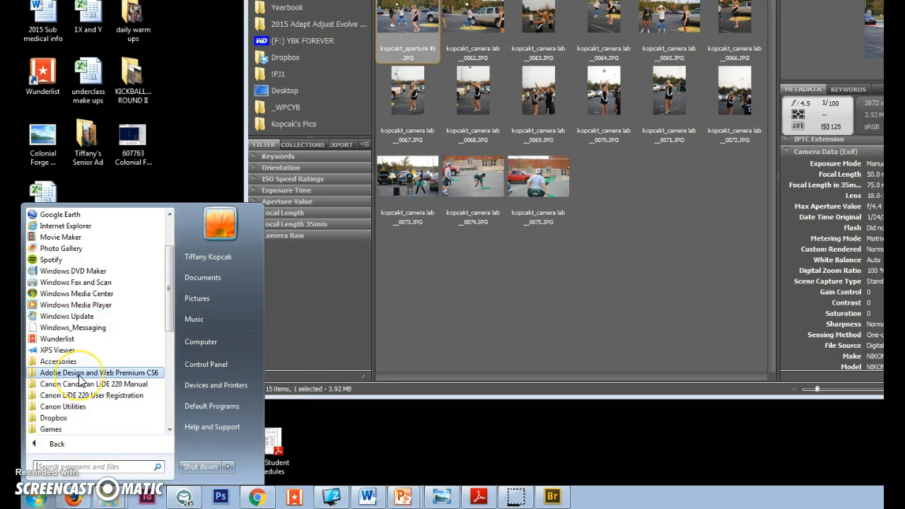
left_click(79, 374)
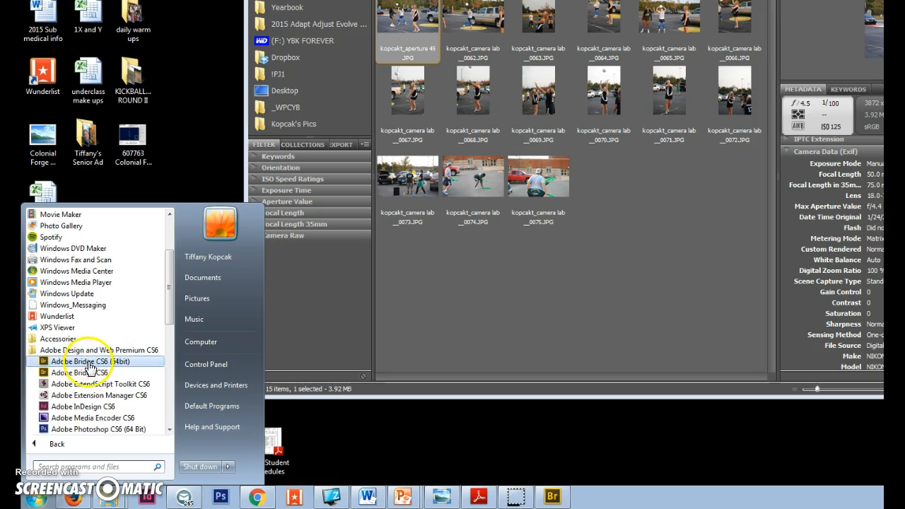
left_click(89, 362)
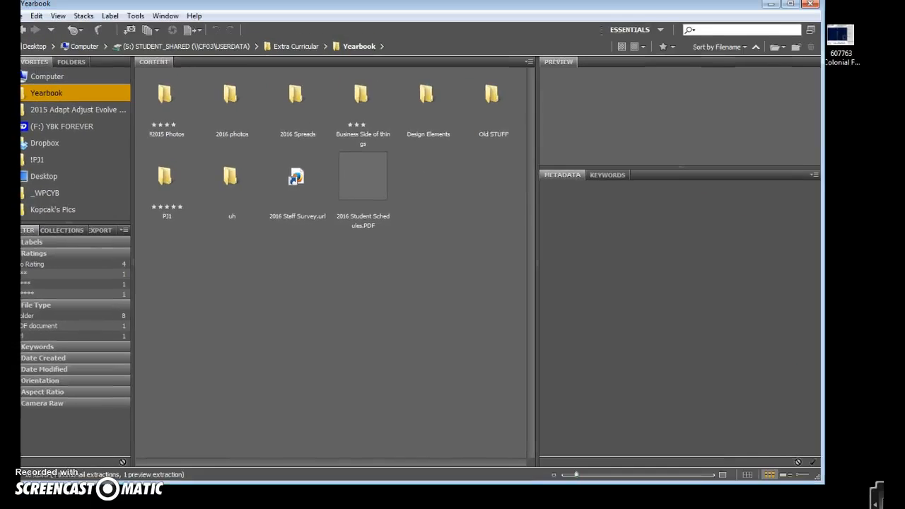
Browse to the student's folder under 2Y\Student Folders and show photo 0067's metadata (f/4.5, 1/200 s).
left_click(22, 30)
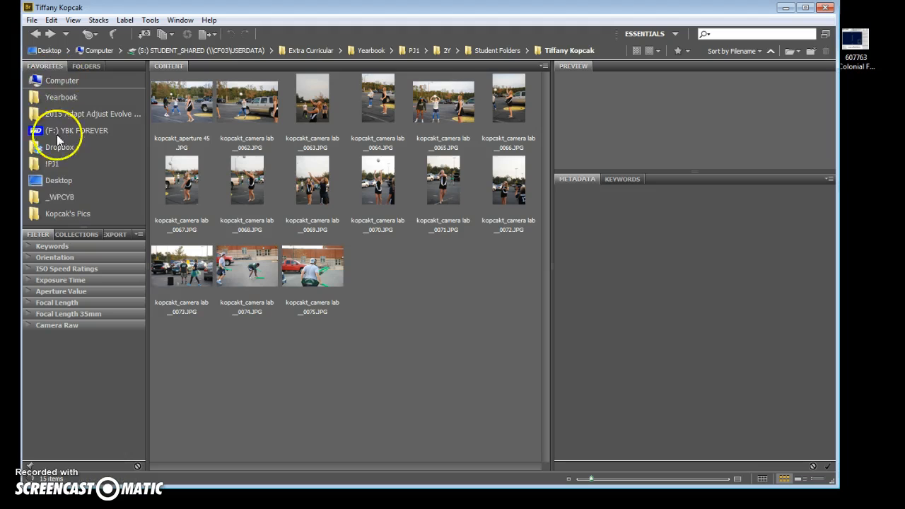
left_click(70, 80)
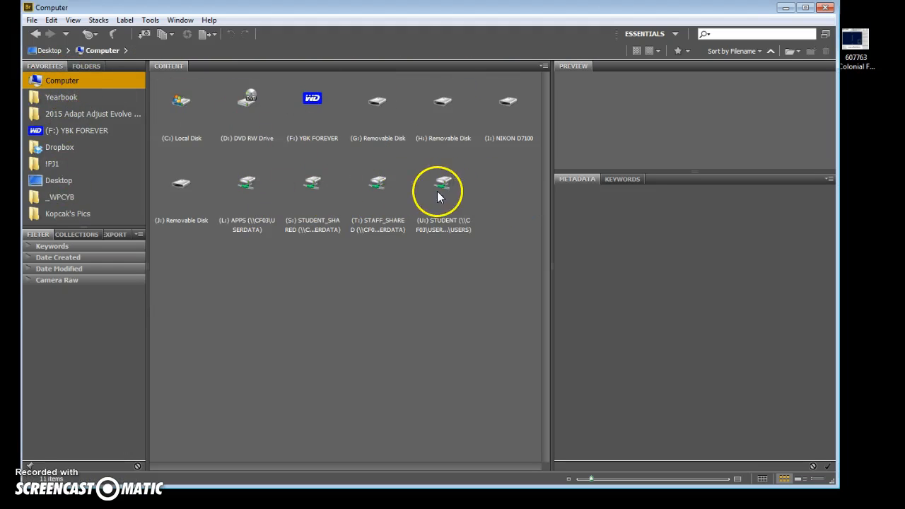
double_click(315, 189)
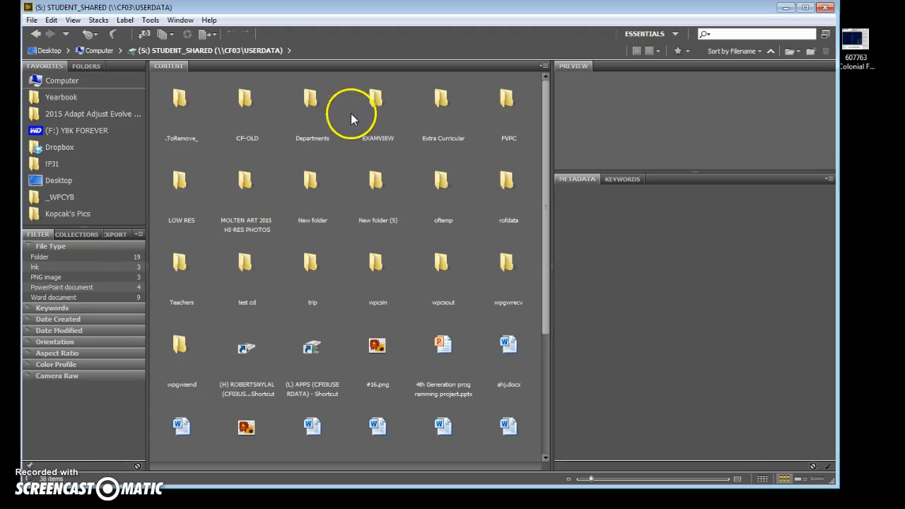
double_click(438, 99)
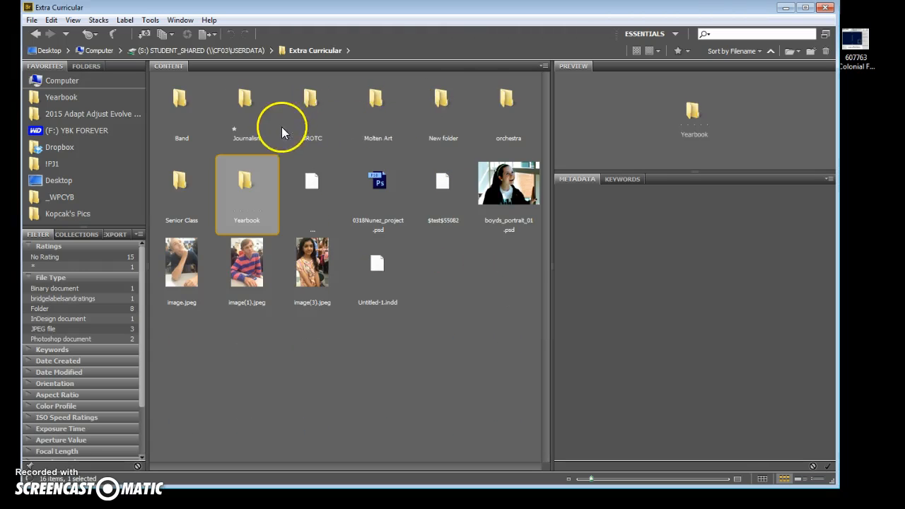
double_click(237, 184)
double_click(180, 182)
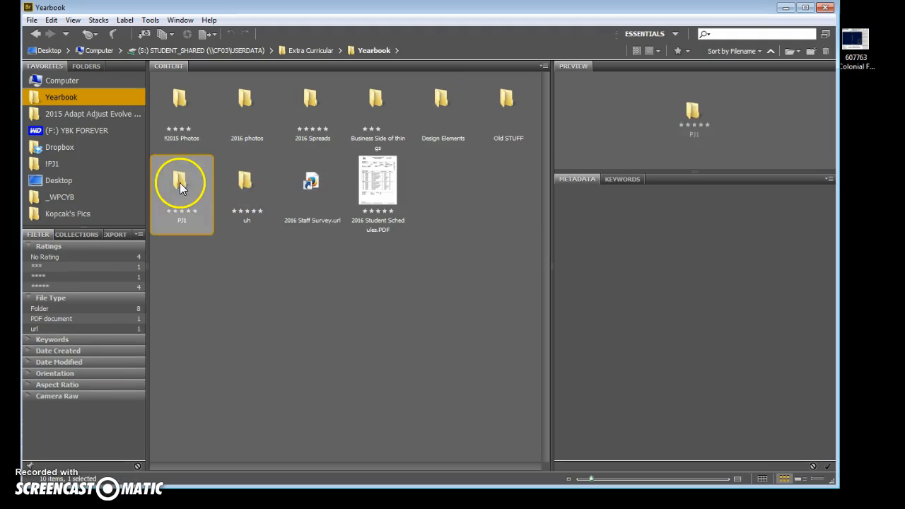
double_click(315, 102)
double_click(194, 107)
double_click(176, 106)
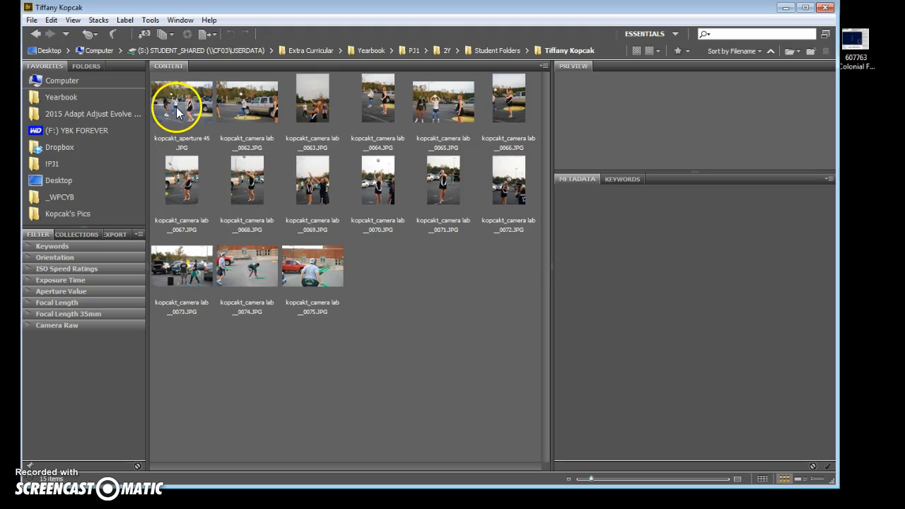
left_click(196, 173)
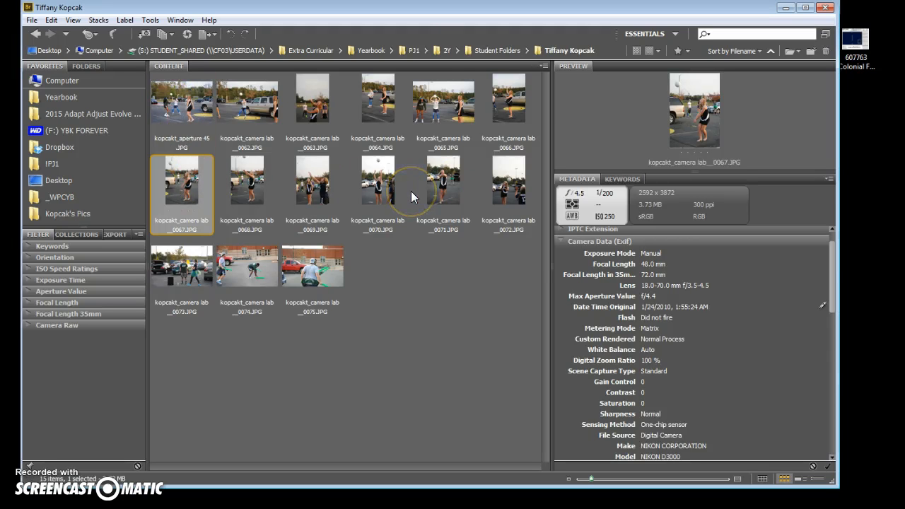